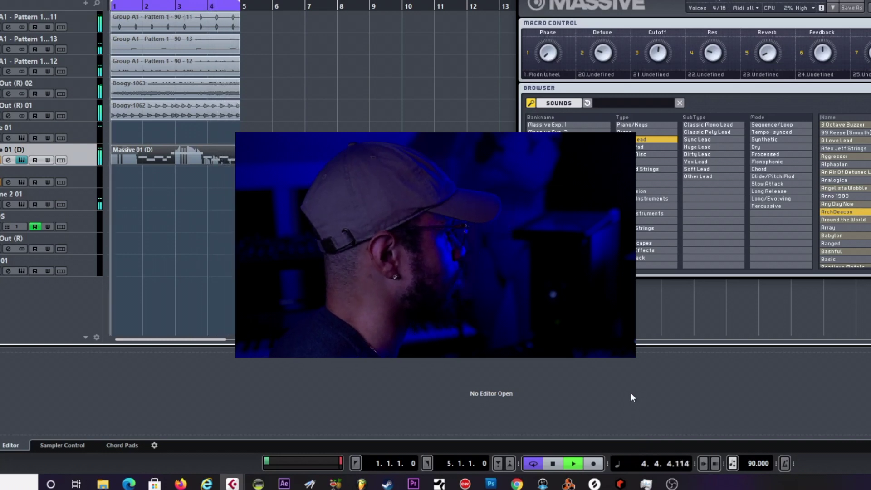
Step: Play back the four-bar loop to audition the Massive lead part with the other tracks
key(space)
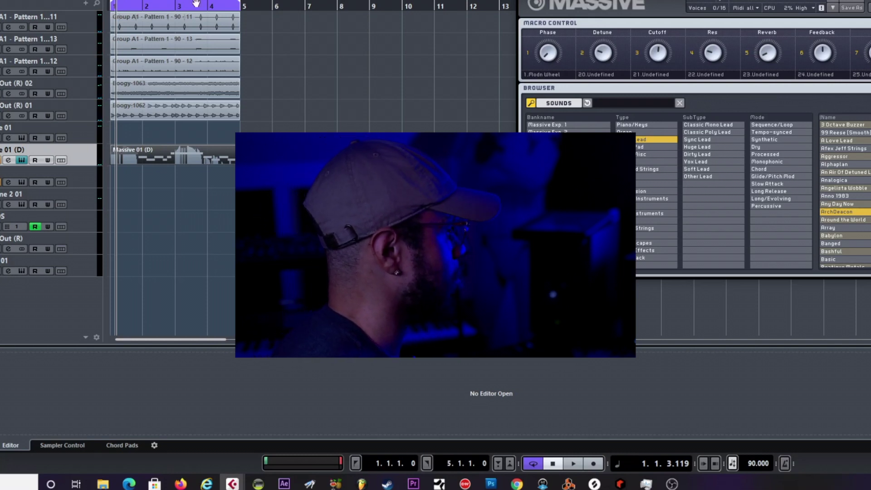
key(space)
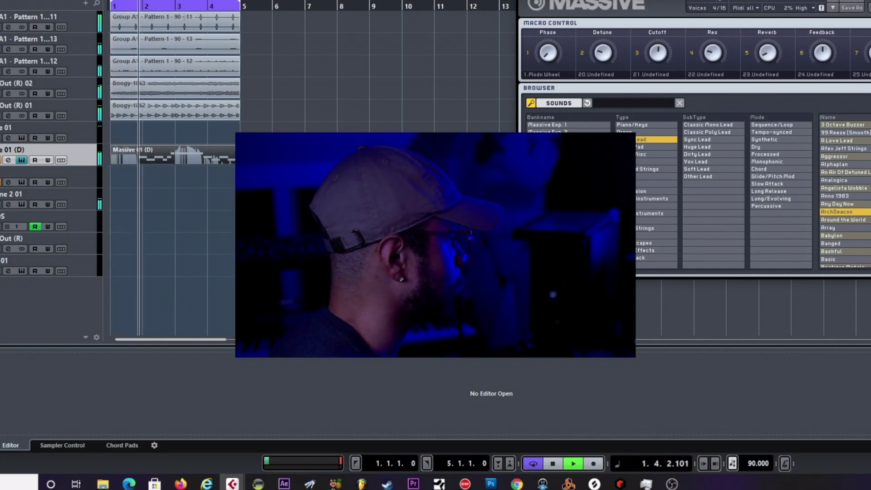
key(space)
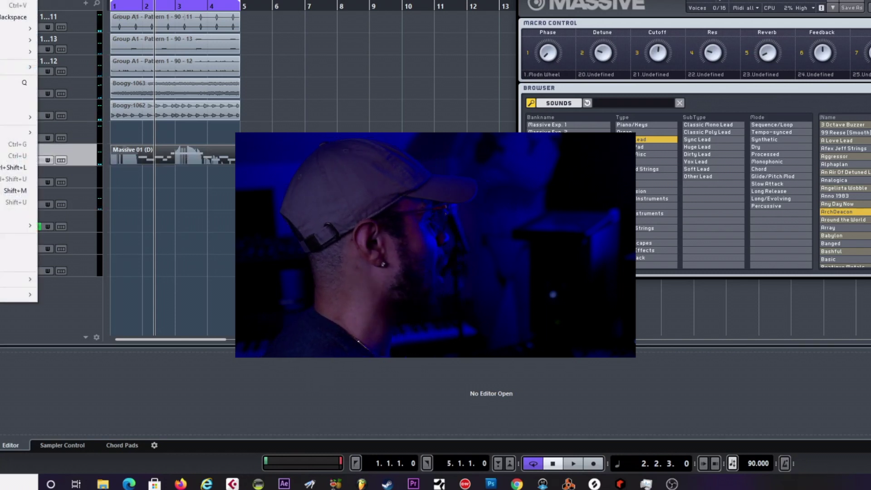
Step: Render the Massive 01 (D) part in place as audio and delete the source MIDI part
mouse_move(18, 52)
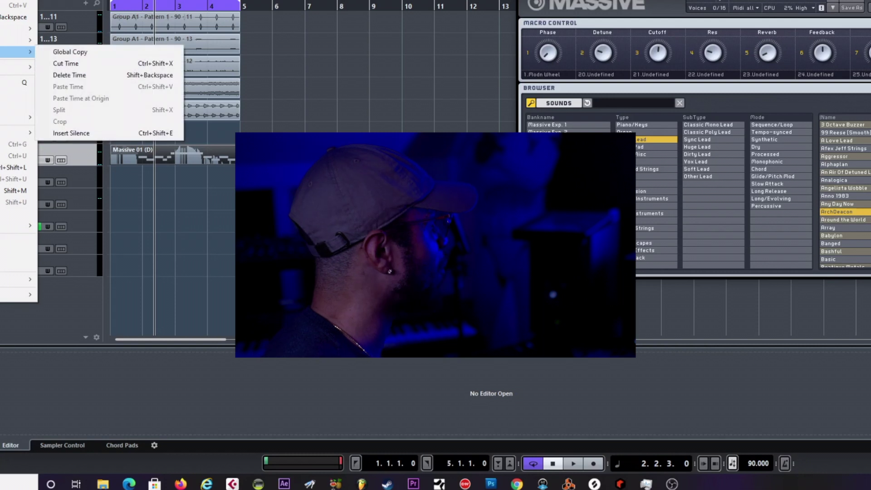
click(54, 39)
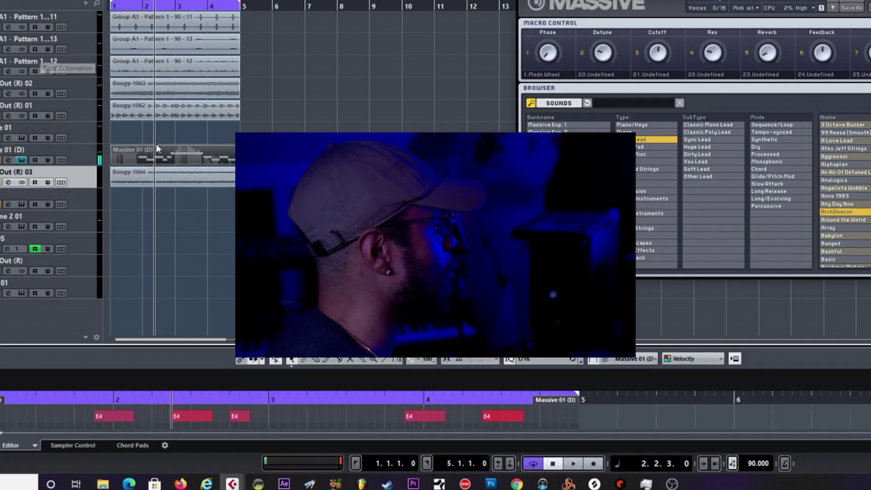
key(Delete)
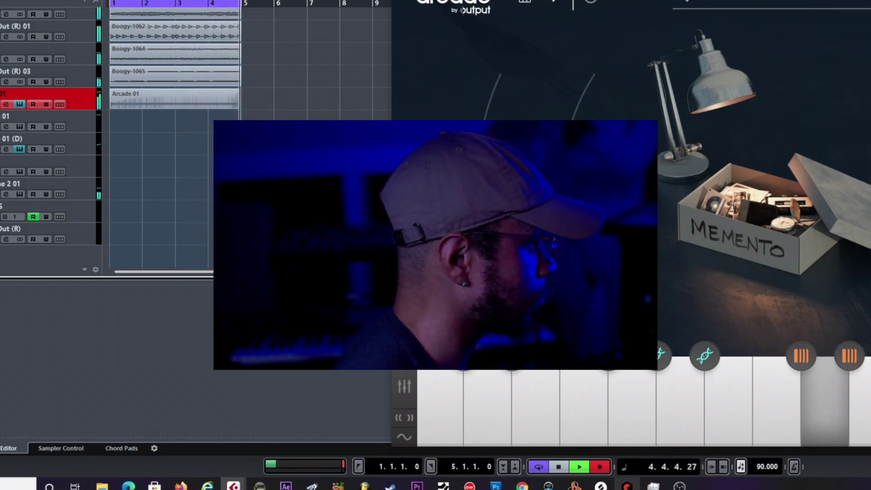
Step: Finish recording the Arcade 01 part and audition it in the loop while adjusting an Arcade macro slider
key(space)
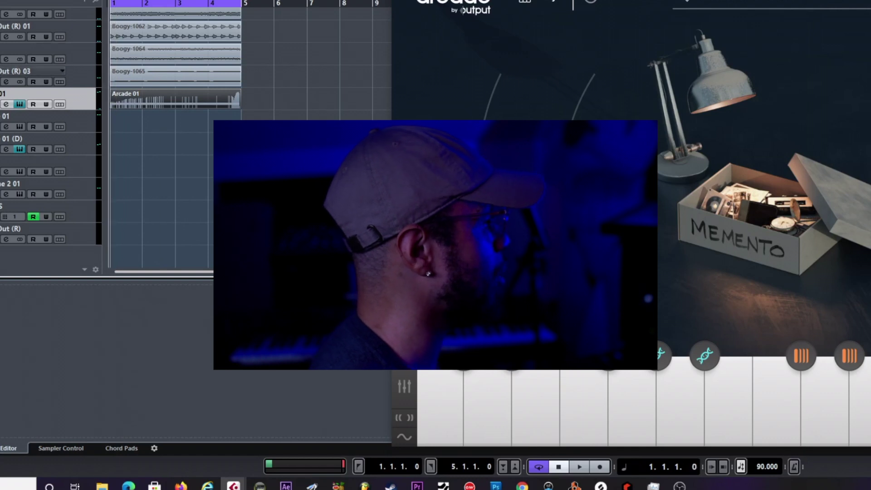
key(space)
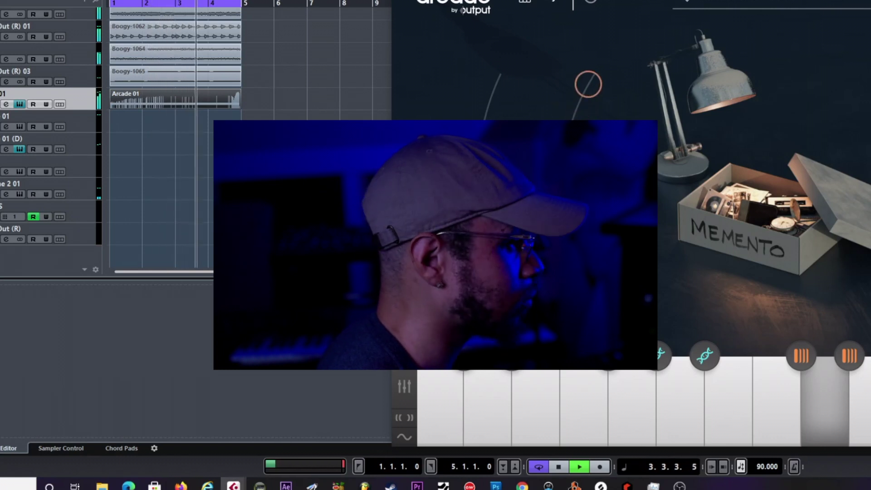
drag(580, 92, 571, 119)
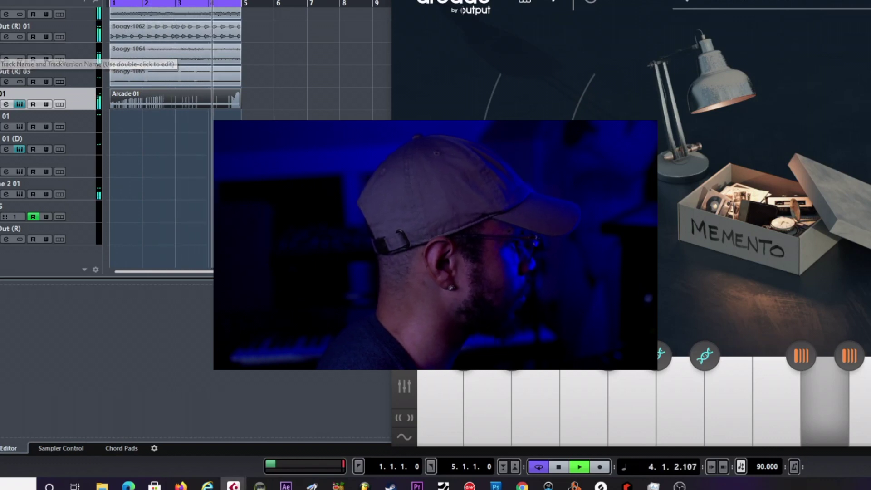
click(45, 51)
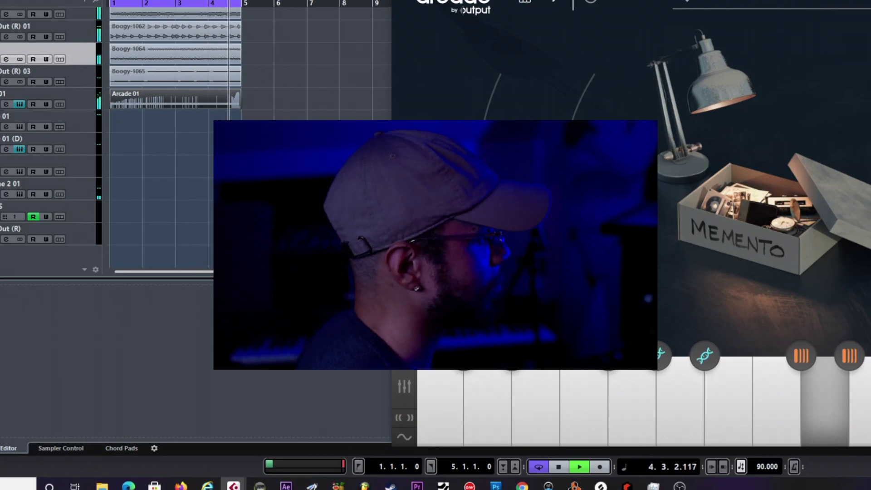
key(space)
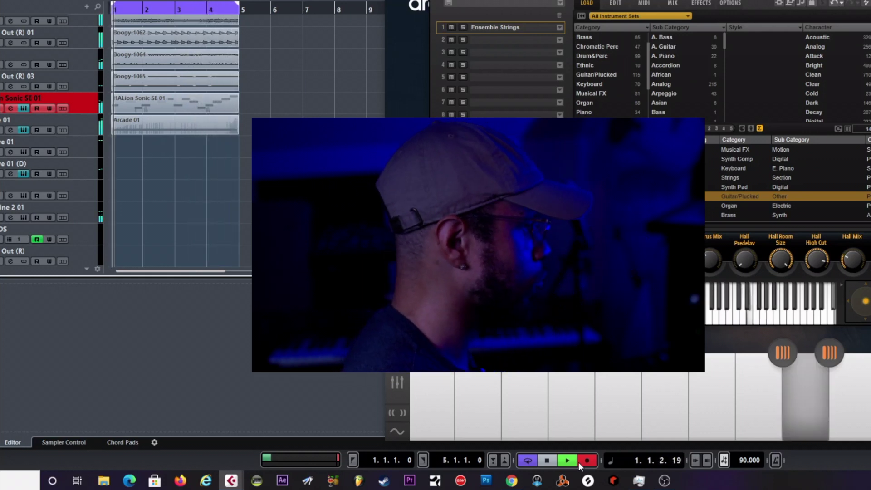
Step: Finish the HALion Sonic SE recording with Ensemble Strings and play the loop back
click(586, 460)
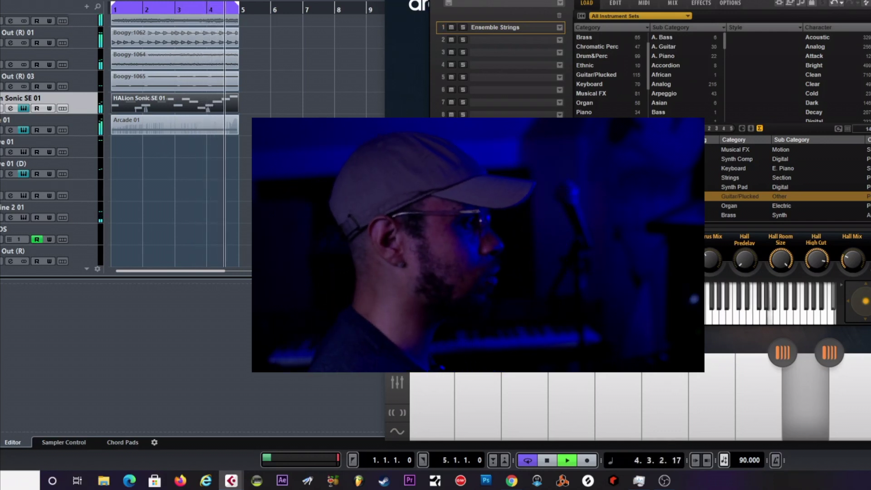
key(space)
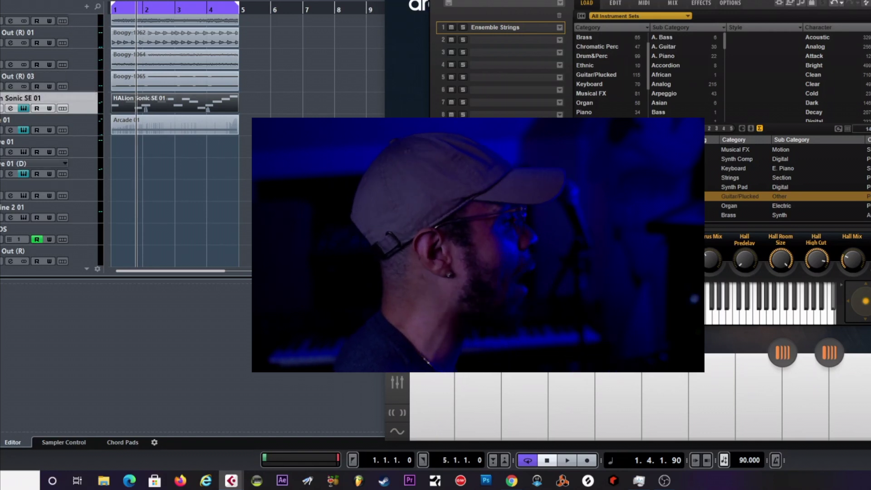
Step: Remove the audio track holding Boogy-1065 and return the playhead to the start
right_click(16, 87)
click(16, 131)
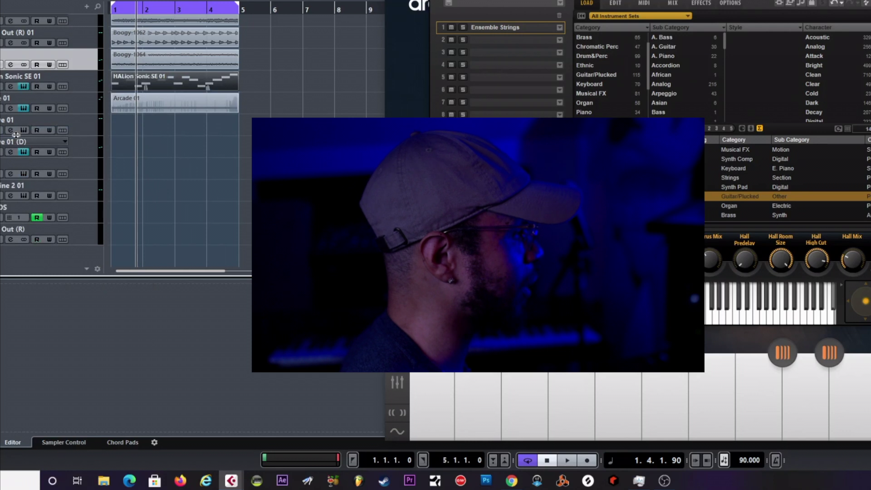
key(Home)
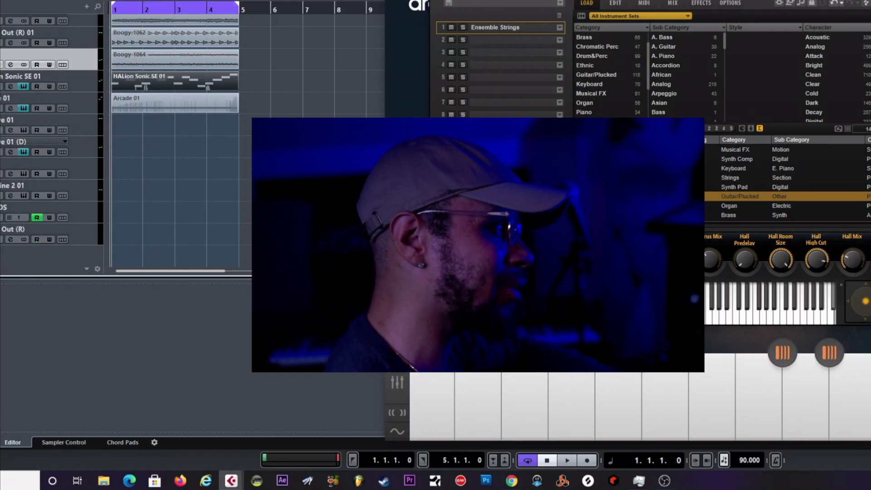
Step: Render the Arcade 01 part in place as audio with the current settings
click(171, 97)
right_click(67, 97)
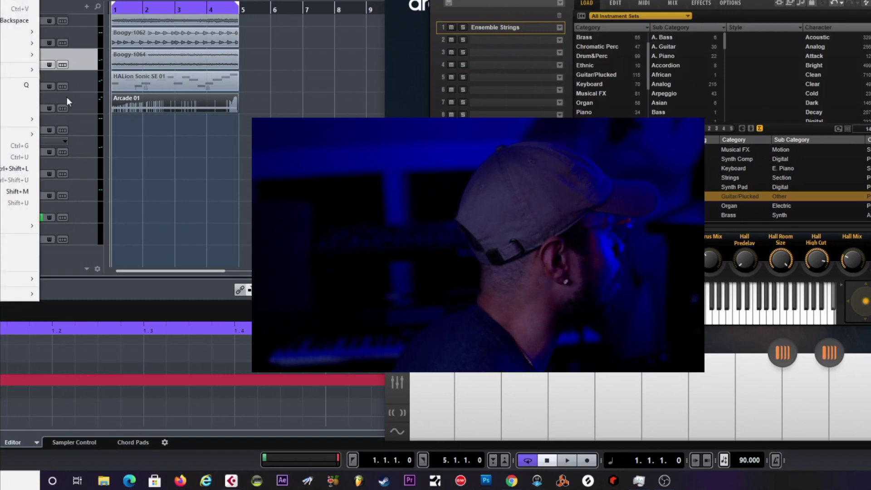
mouse_move(24, 45)
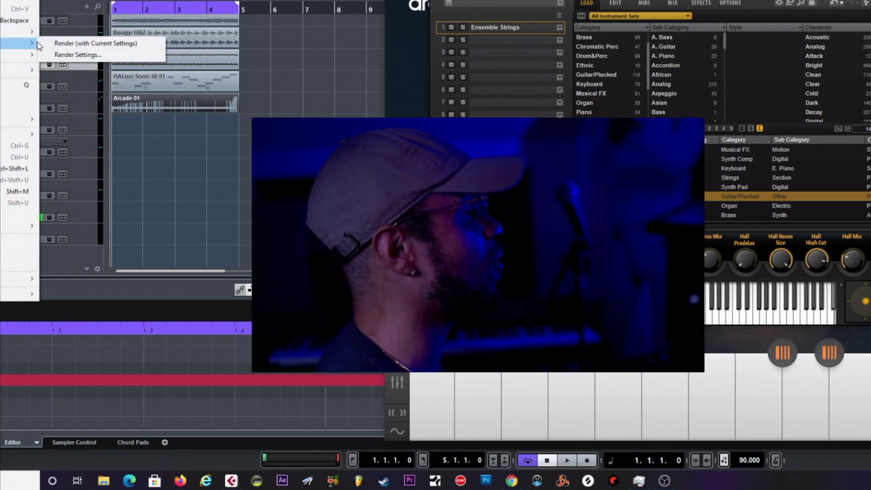
click(44, 43)
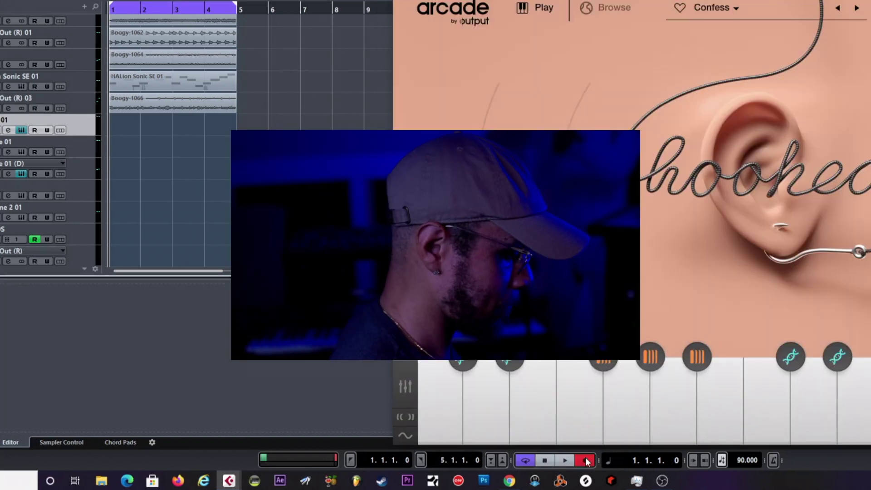
Step: Record a four-bar part on the Arcade track using the Confess kit
click(587, 461)
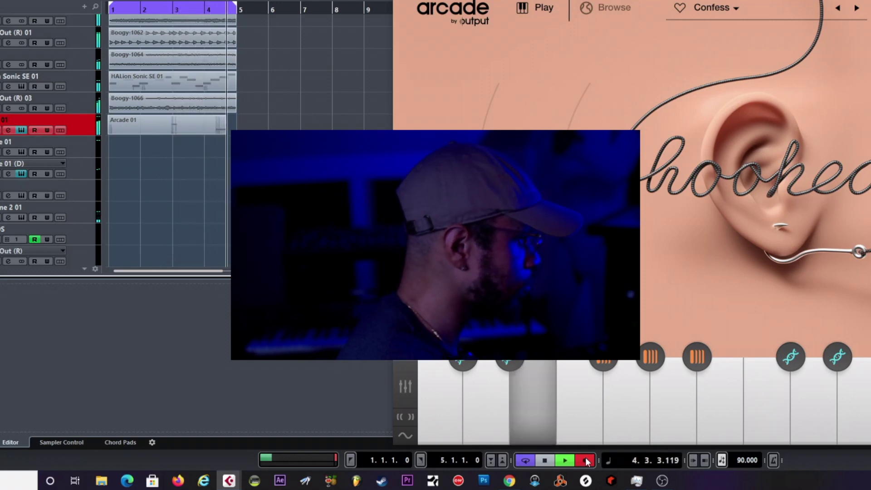
click(586, 461)
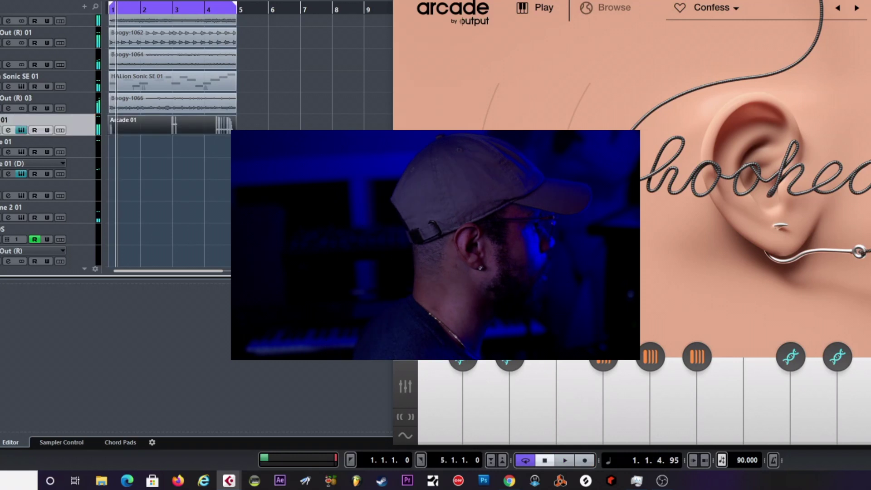
Step: Render the newly recorded Arcade 01 part as audio with the current settings and delete the source part
key(ctrl+e)
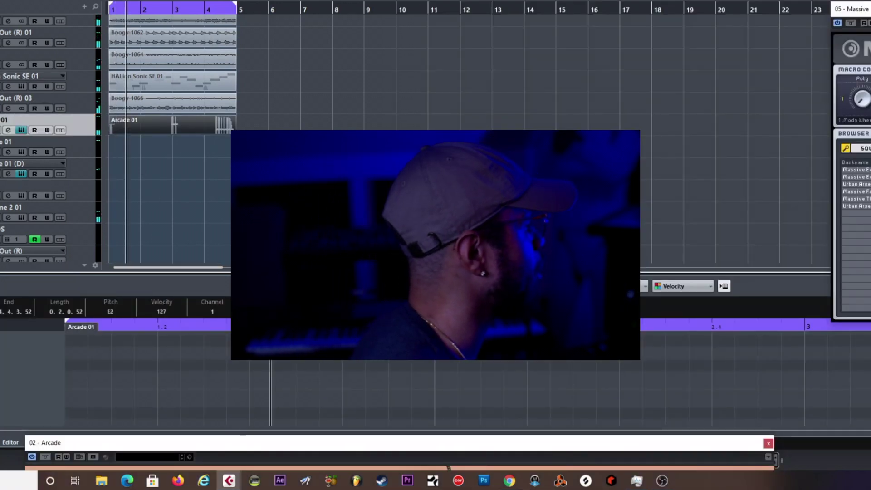
key(alt+e)
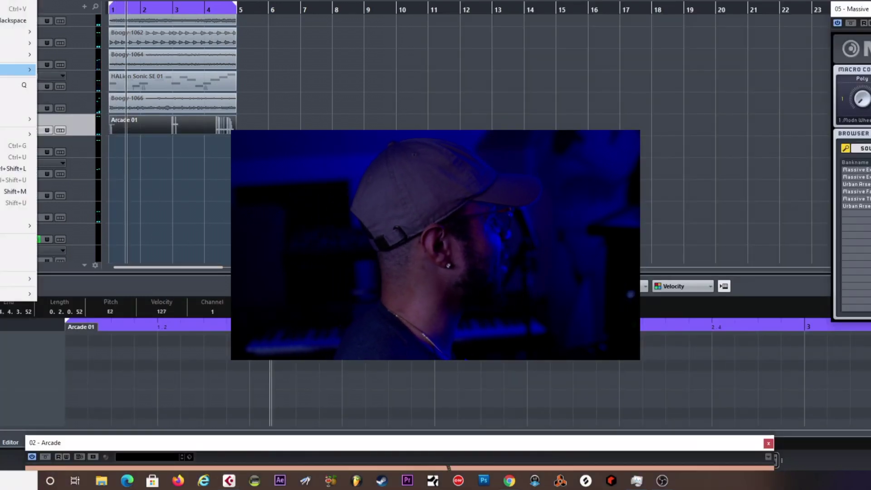
mouse_move(18, 42)
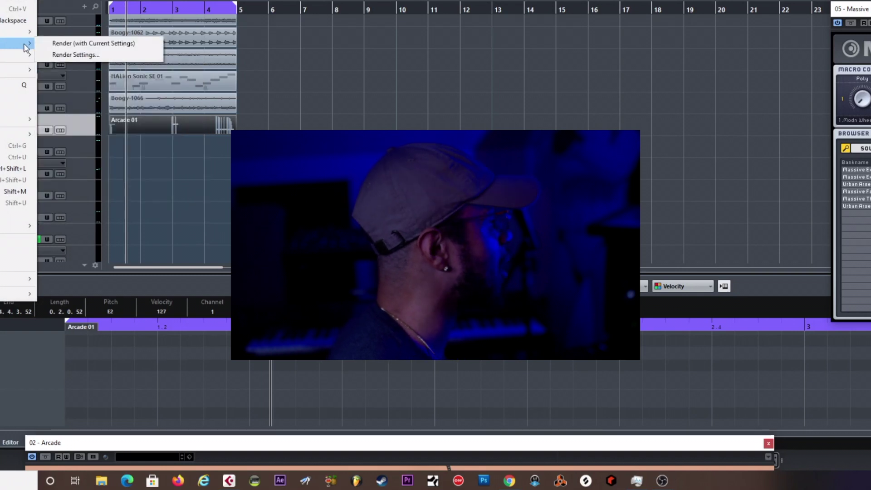
click(58, 43)
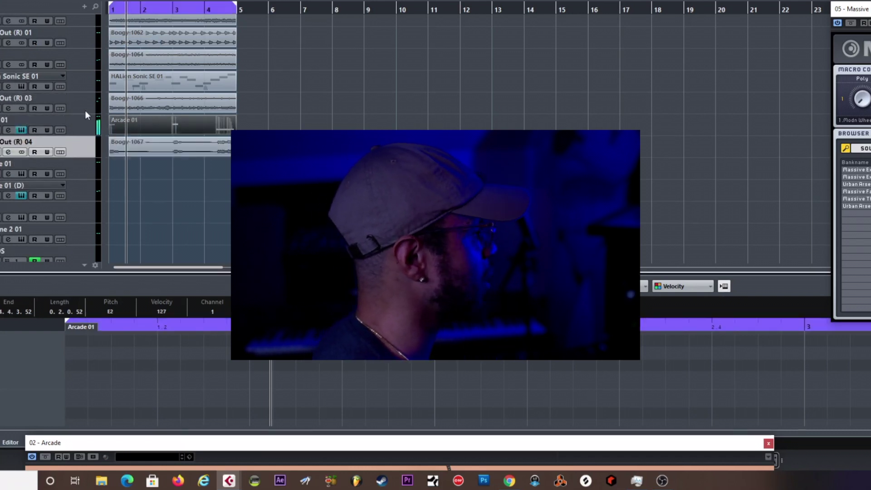
key(Delete)
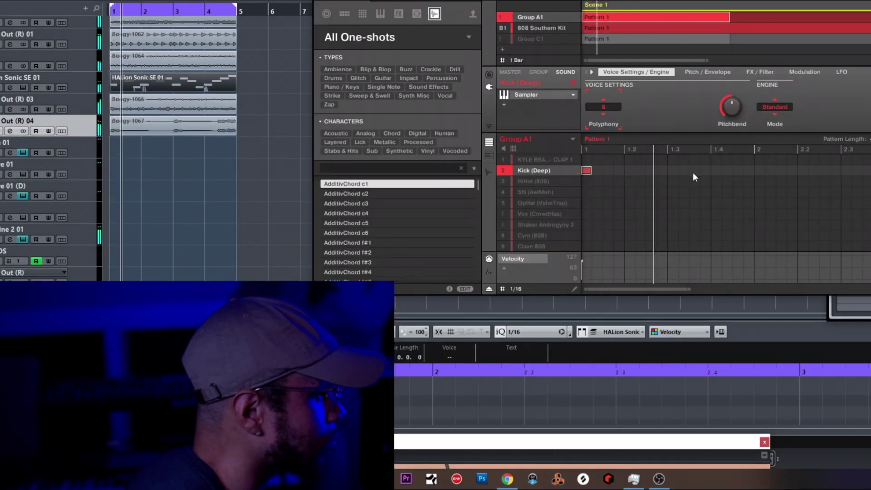
Step: Add Kick (Deep) hits to Group A1's Pattern 1 just after beat 1.3, on bar 2, after beat 2.2 and on bar 3
click(694, 171)
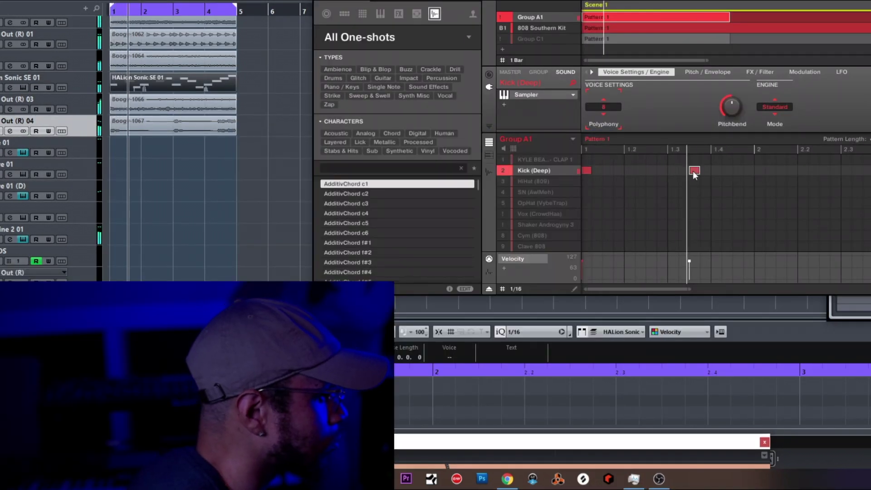
click(759, 170)
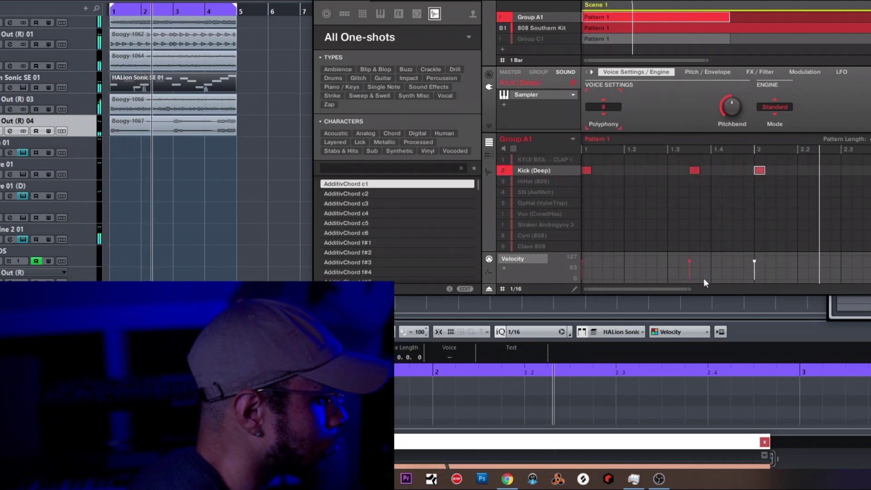
drag(681, 287, 697, 289)
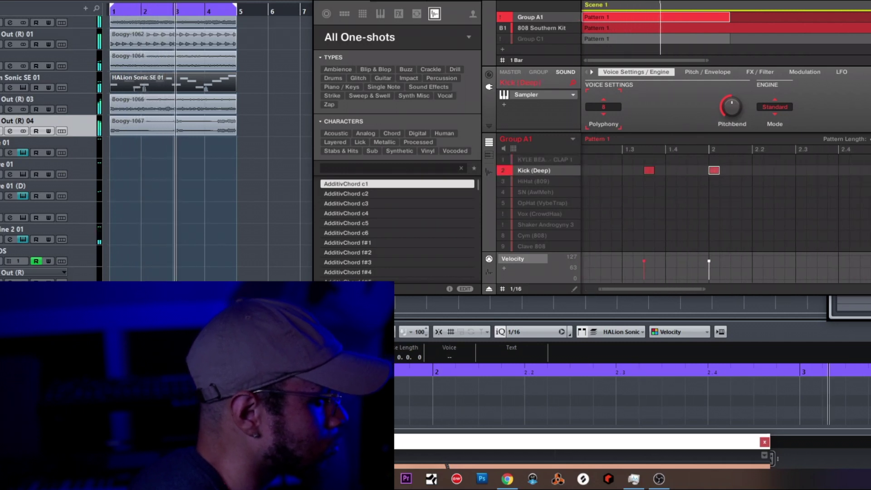
click(765, 154)
click(775, 170)
drag(706, 288, 728, 282)
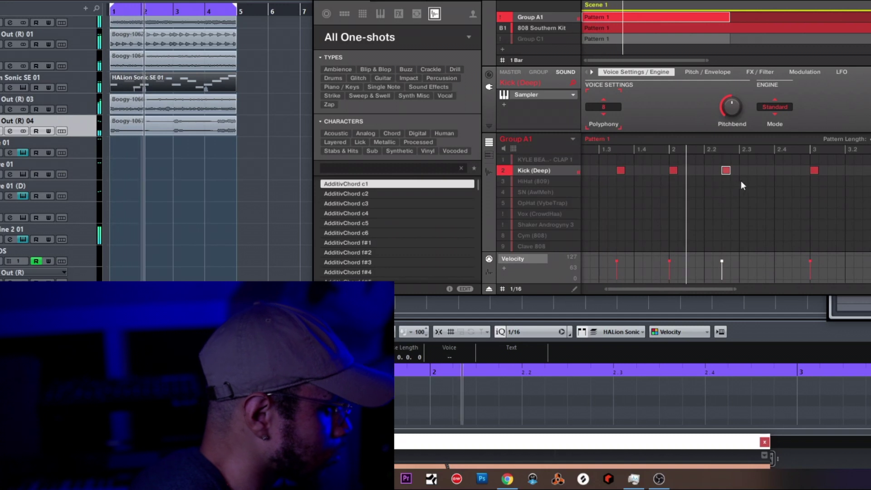
Step: Add further Kick (Deep) hits just after beats 2.3, 3.2 and 3.3, on bar 4 and late in beat 4.2
click(753, 172)
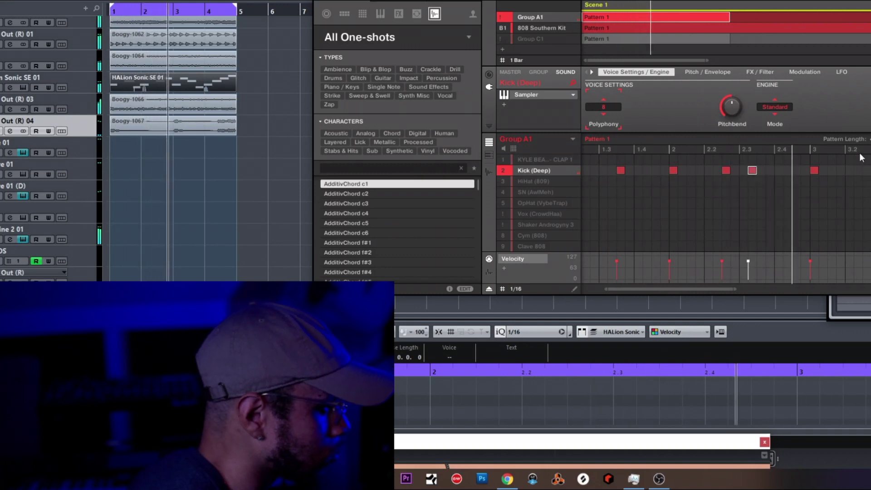
click(867, 170)
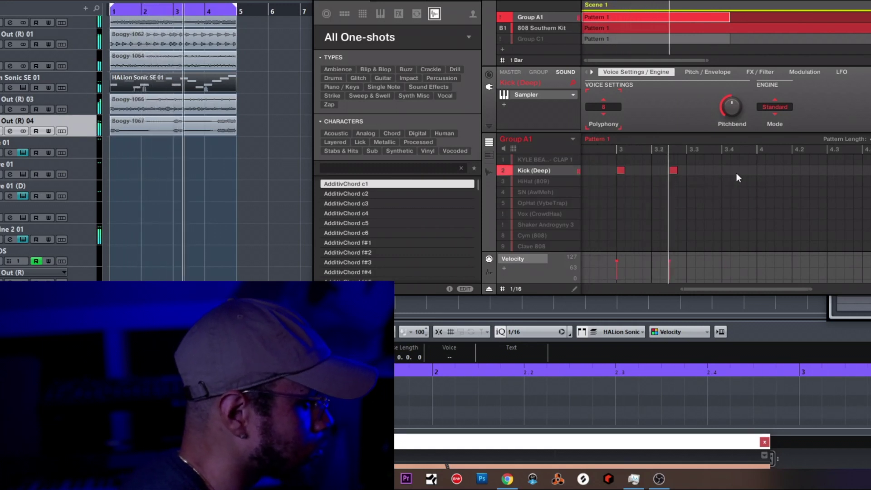
click(761, 170)
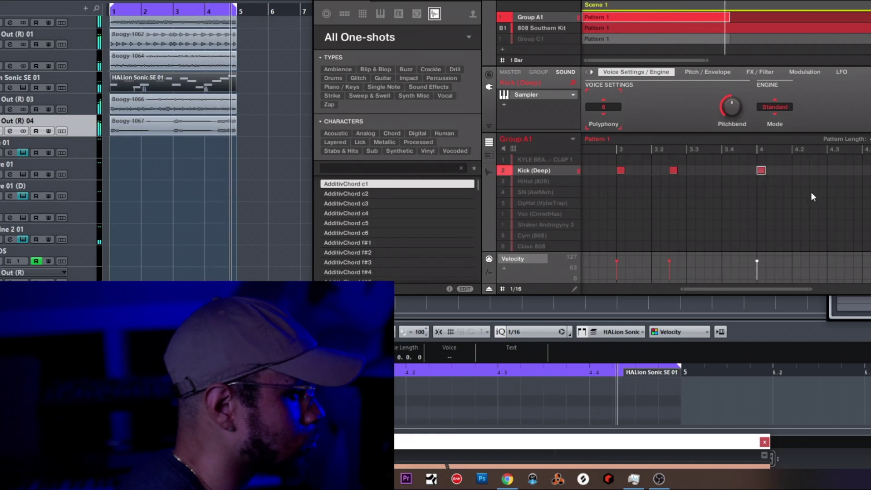
click(709, 170)
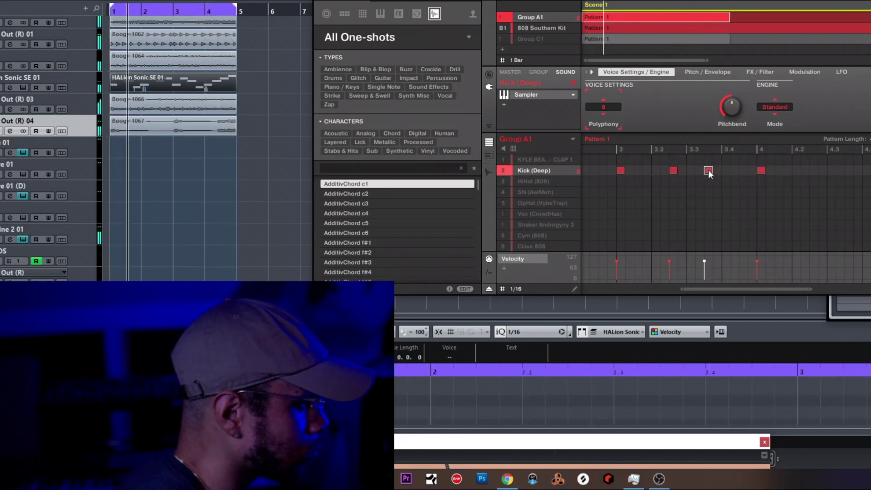
mouse_move(540, 170)
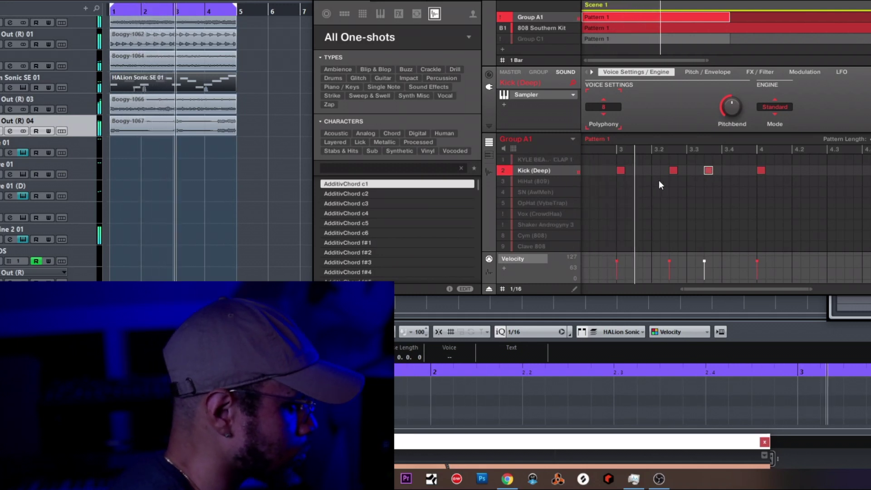
click(822, 171)
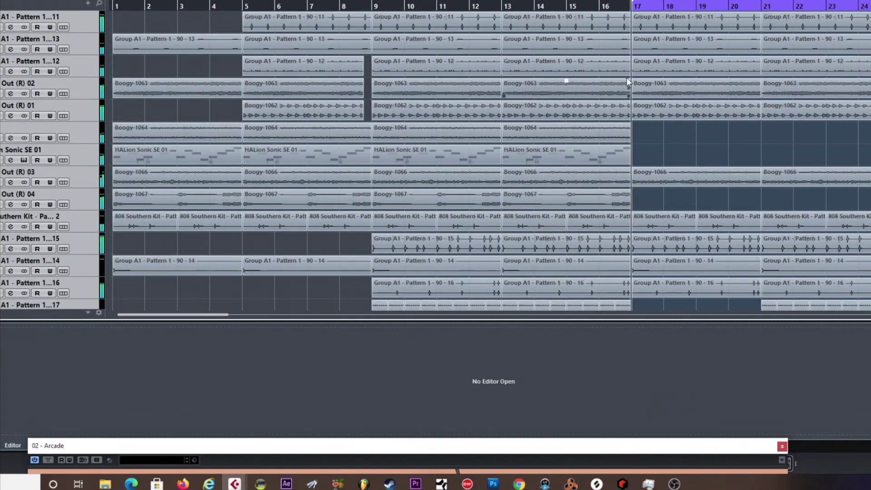
Step: Extend the arrangement's cycle range back to bar 1 so it spans bars 1 to 21
click(627, 81)
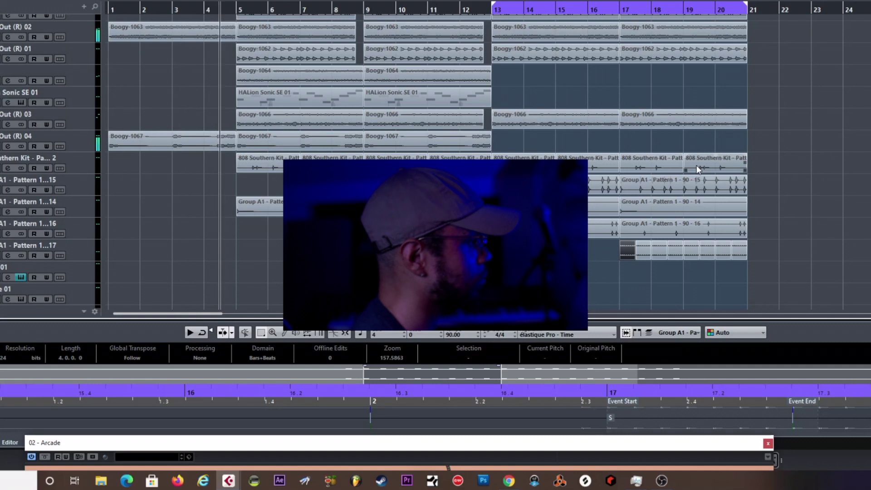
mouse_move(542, 130)
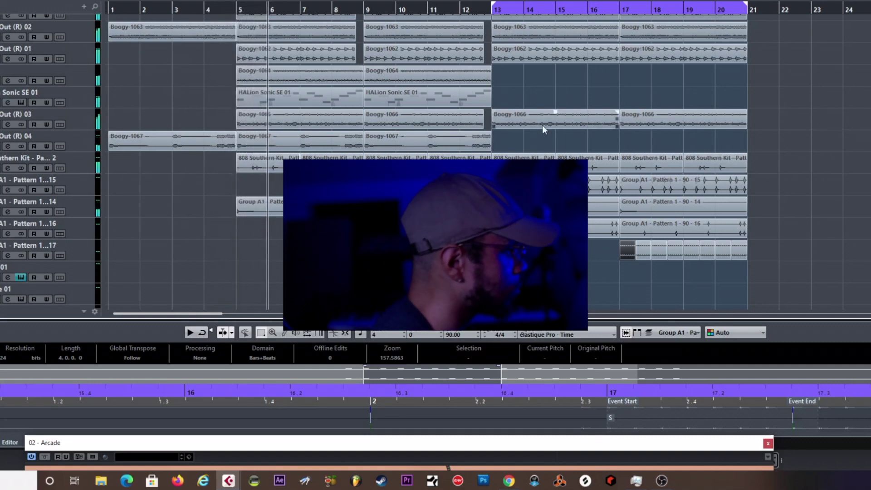
scroll(542, 124, up, 3)
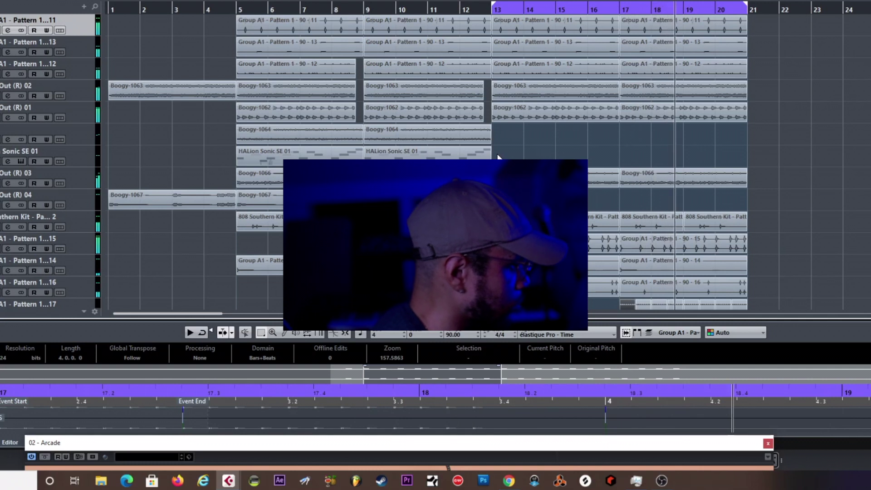
drag(495, 5, 109, 4)
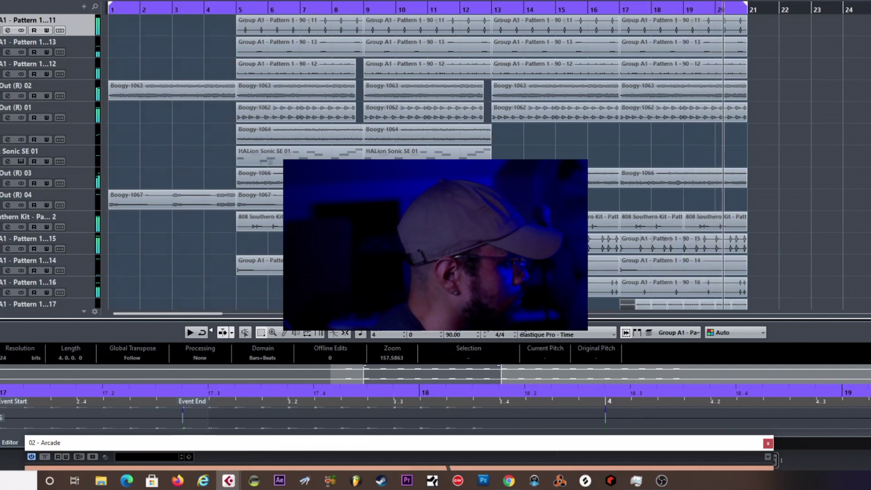